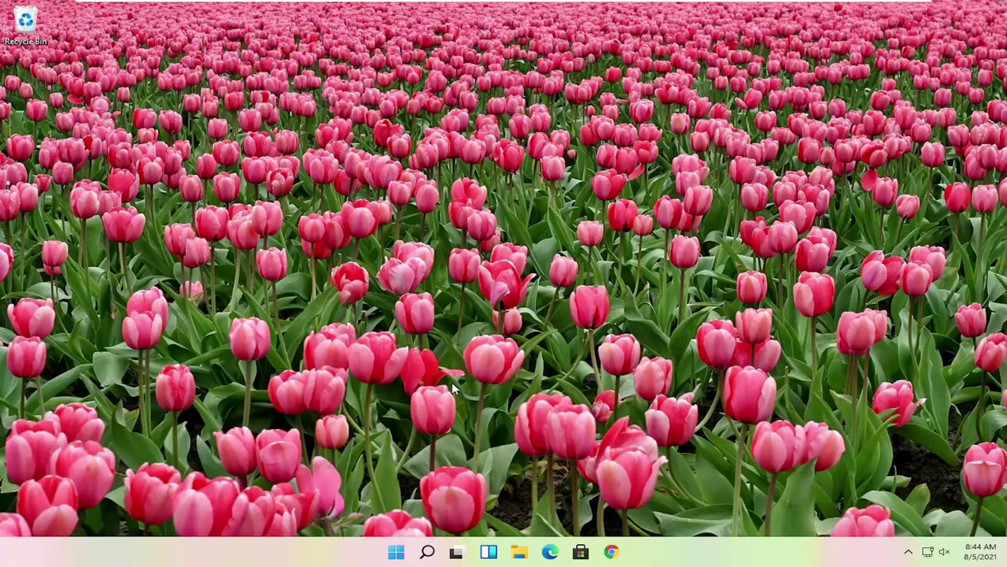
Bring up the Start button's quick-access menu, dismiss it, then bring it up again.
right_click(397, 551)
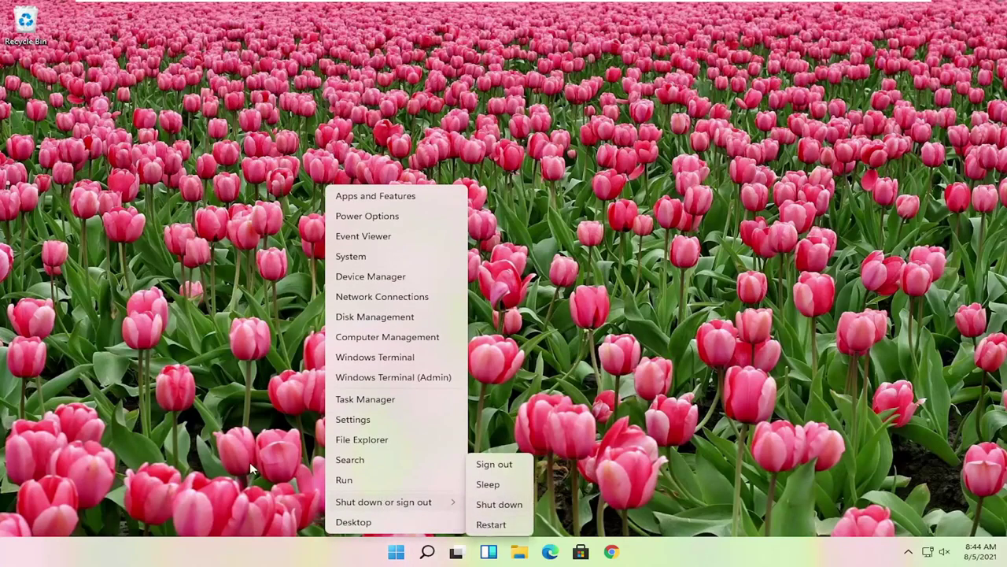
click(421, 549)
right_click(396, 551)
mouse_move(387, 503)
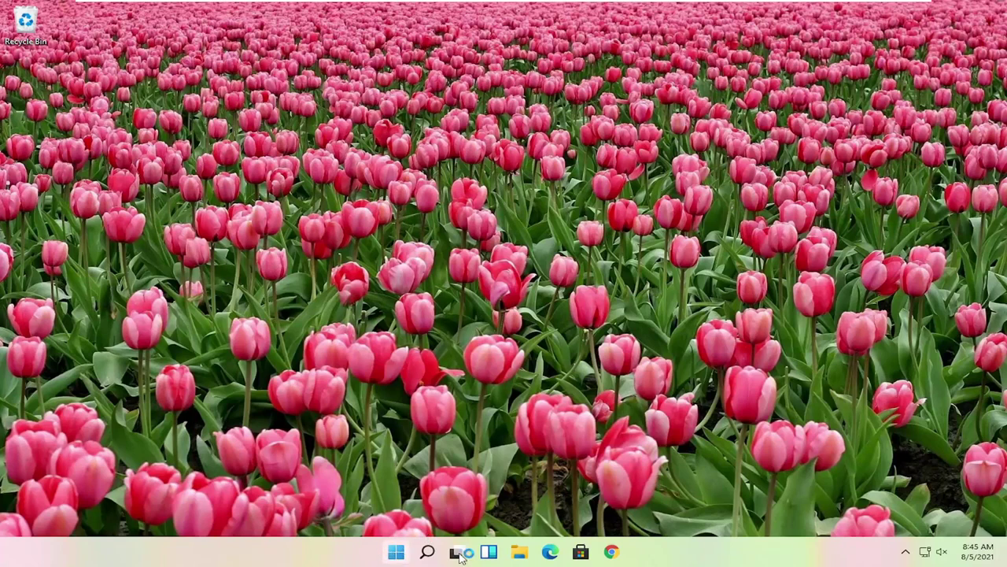
Launch Task Manager from the quick-access menu and move its window toward the screen centre.
right_click(398, 552)
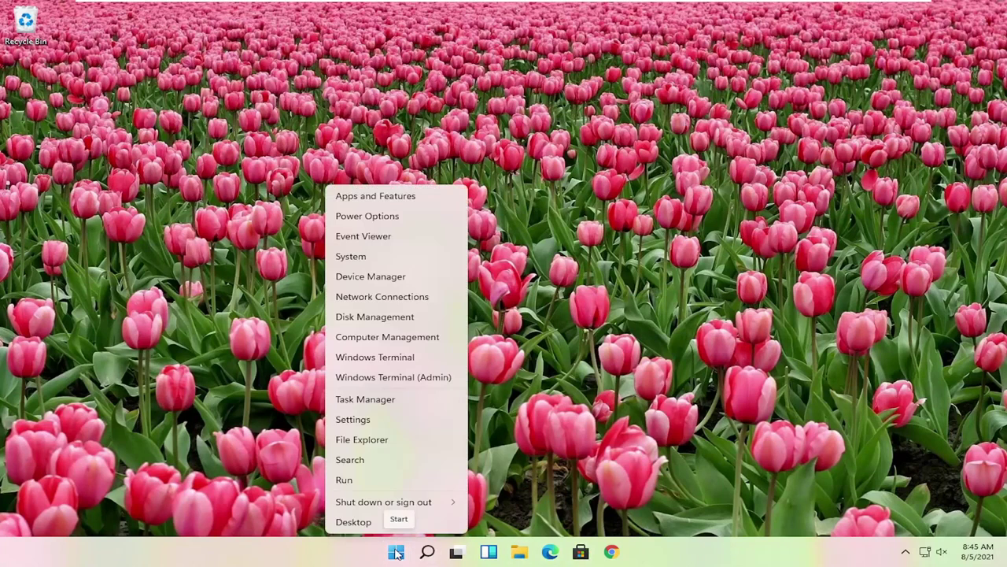
click(379, 403)
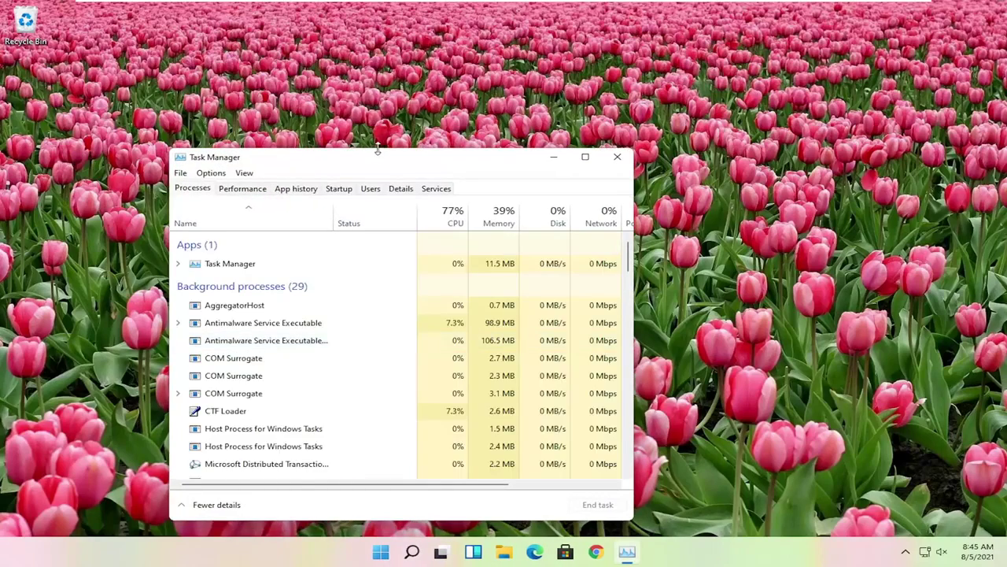
mouse_move(531, 151)
mouse_down()
mouse_move(531, 116)
mouse_move(529, 148)
mouse_up()
drag(446, 157, 563, 115)
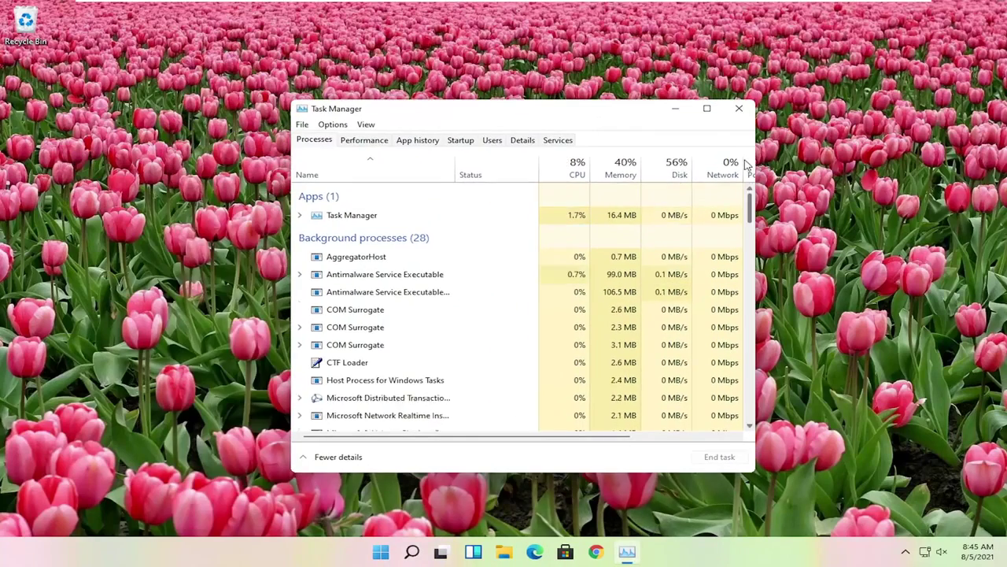
Move down the Task Manager process list to Windows Explorer at the bottom.
scroll(471, 281, down, 15)
scroll(471, 281, up, 20)
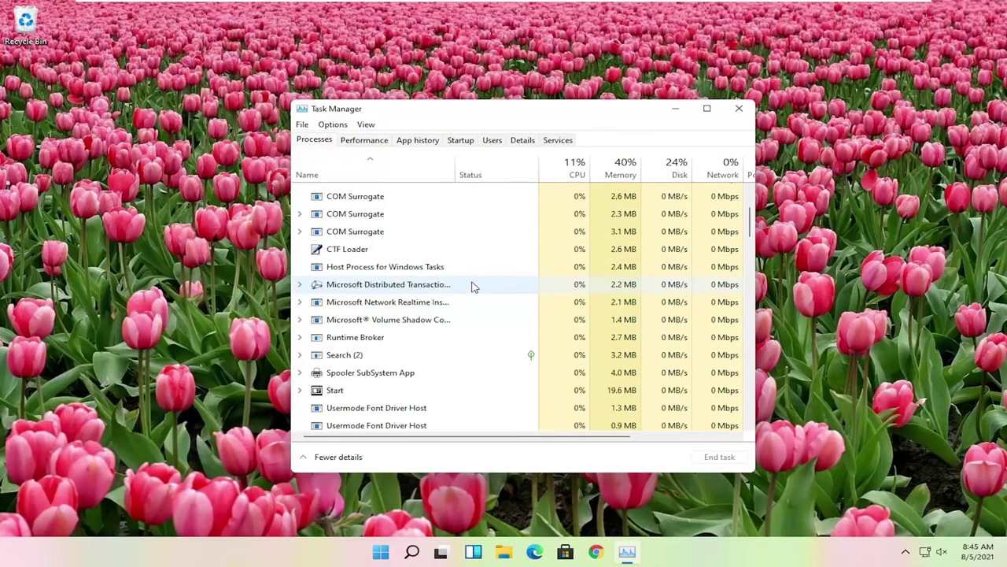
scroll(464, 287, down, 15)
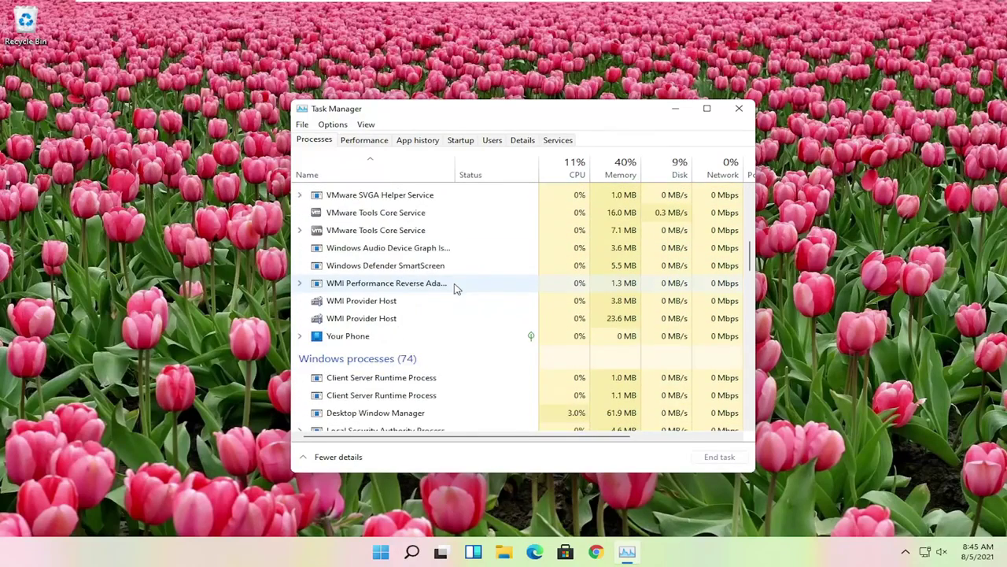
scroll(439, 283, down, 3)
click(351, 307)
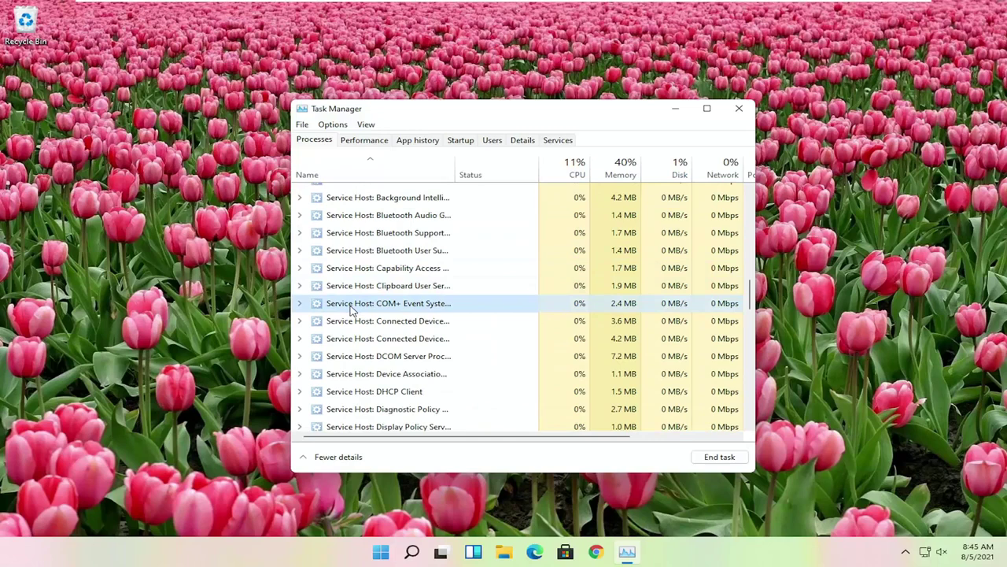
key(End)
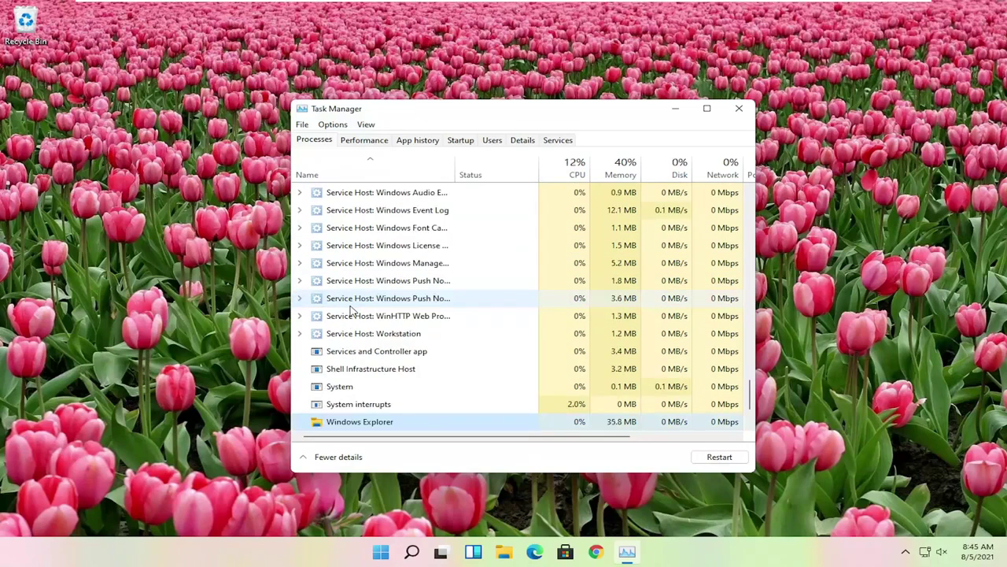
scroll(404, 367, down, 2)
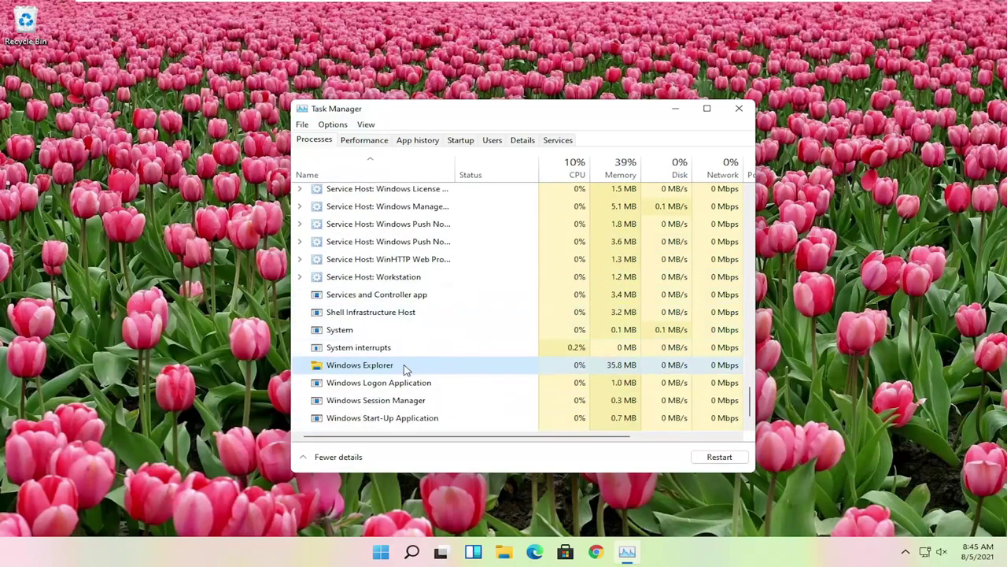
Restart Windows Explorer, test that the Start menu opens, then close Task Manager.
right_click(339, 351)
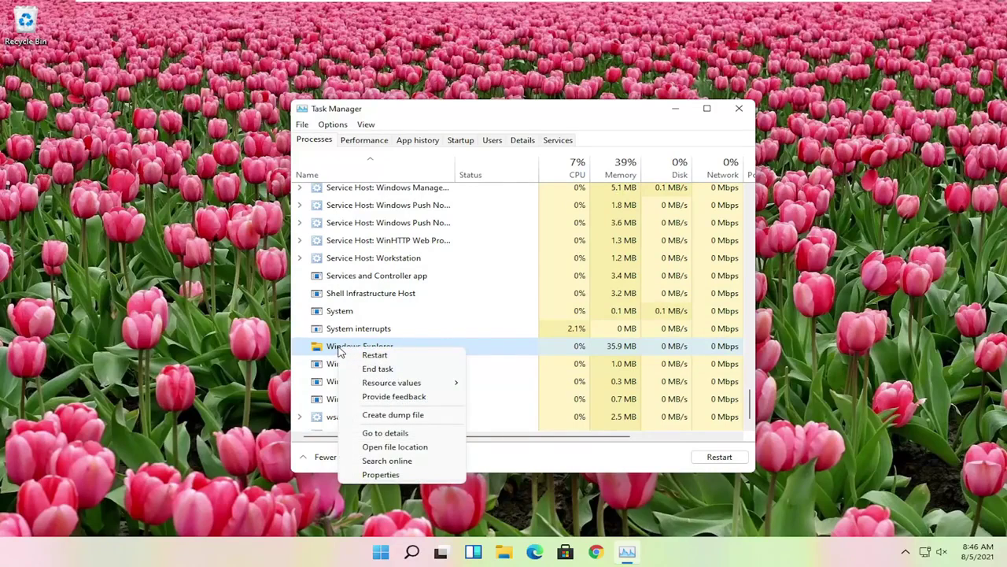
click(376, 355)
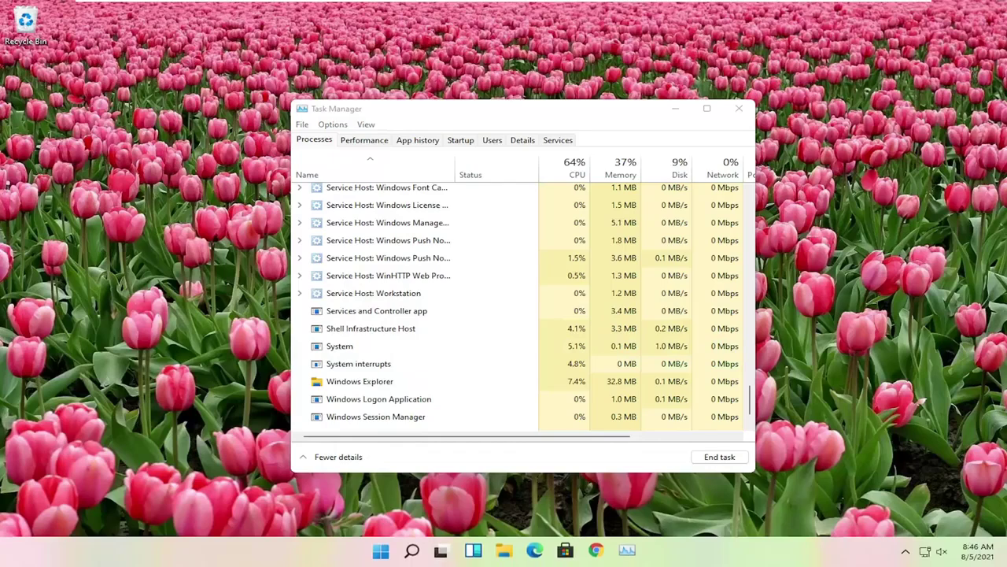
click(382, 553)
click(384, 555)
click(383, 554)
click(383, 553)
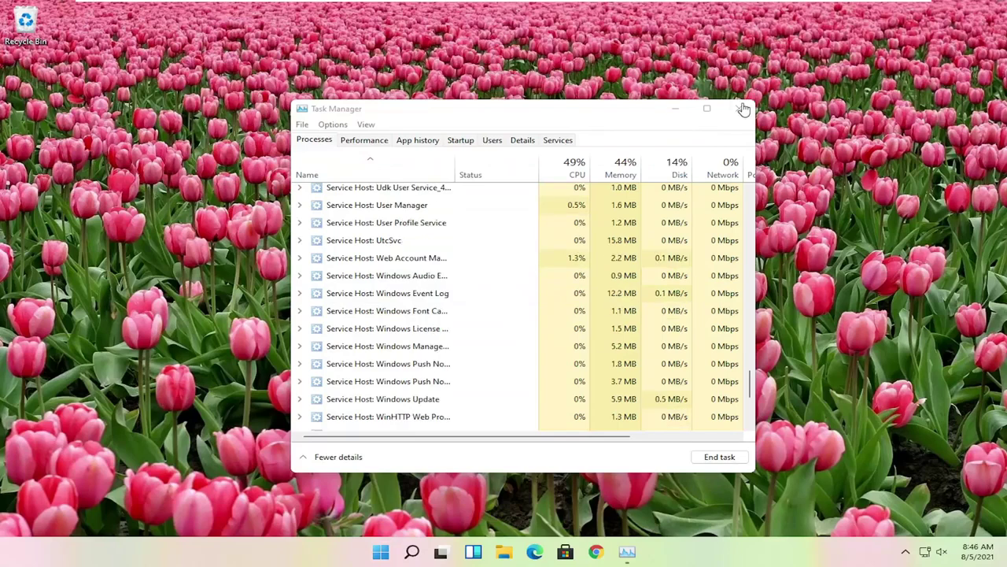
click(739, 108)
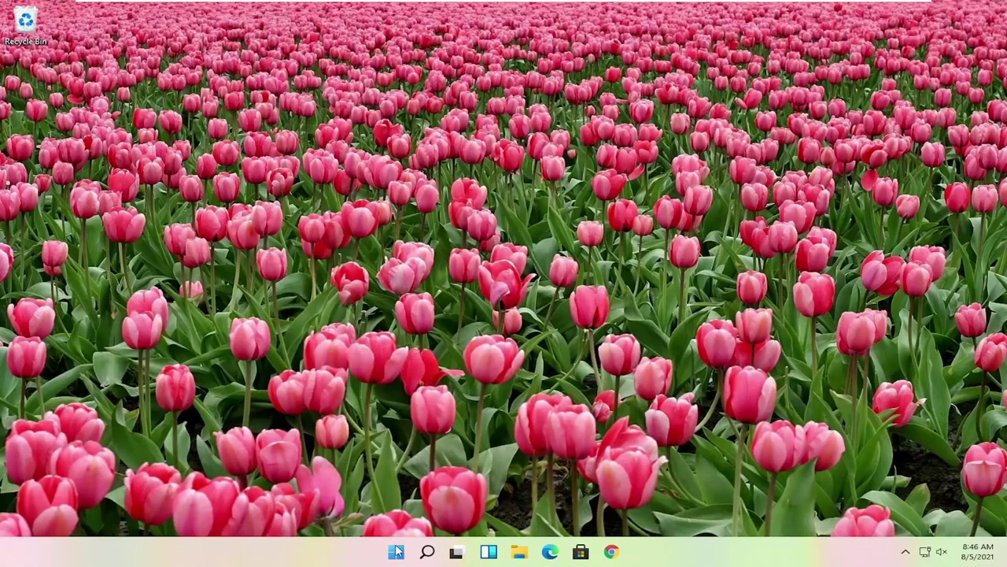
Launch the Settings app from the Start button's quick-access menu.
right_click(395, 553)
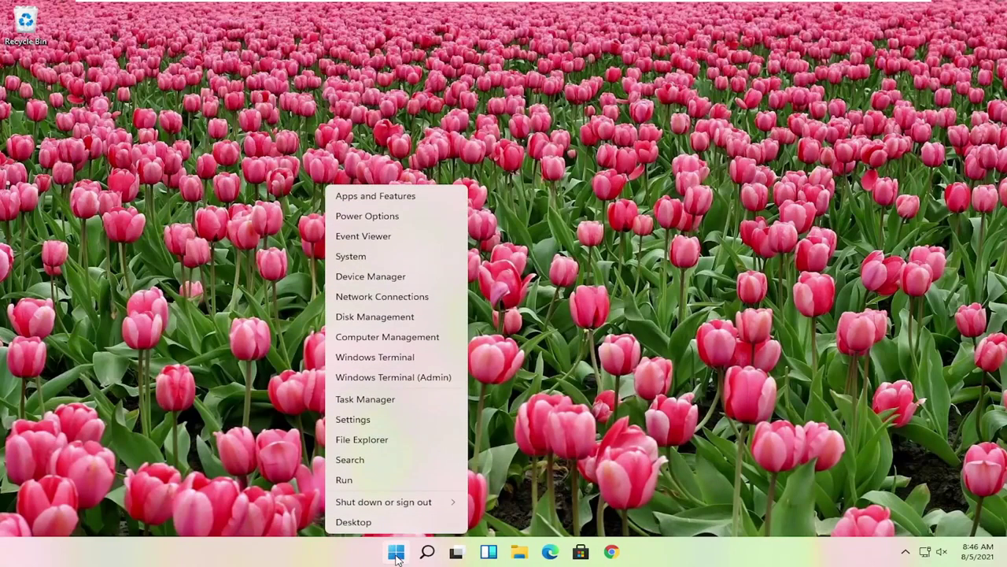
click(344, 419)
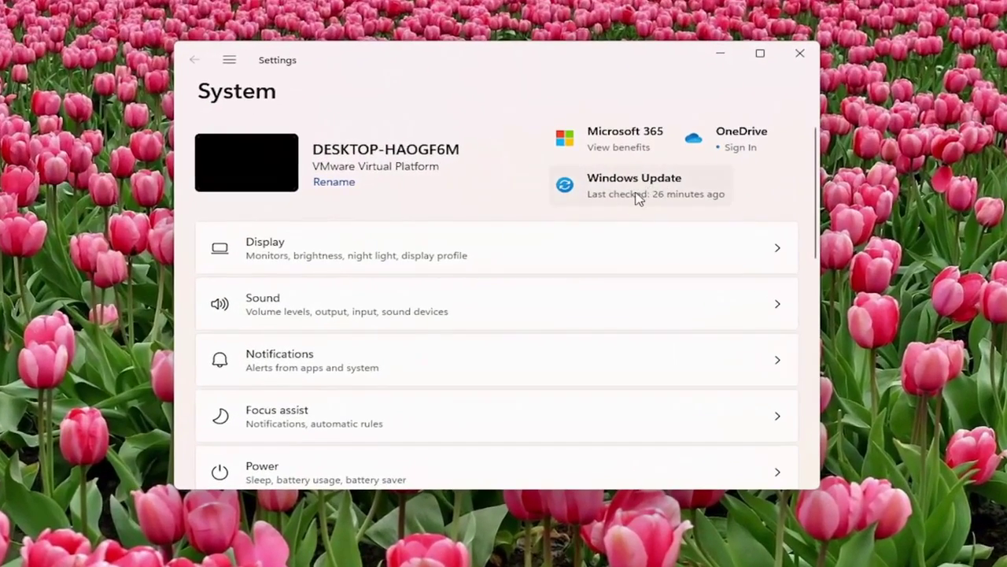
Check for updates on the Windows Update page, confirm it's up to date, then close Settings.
click(229, 61)
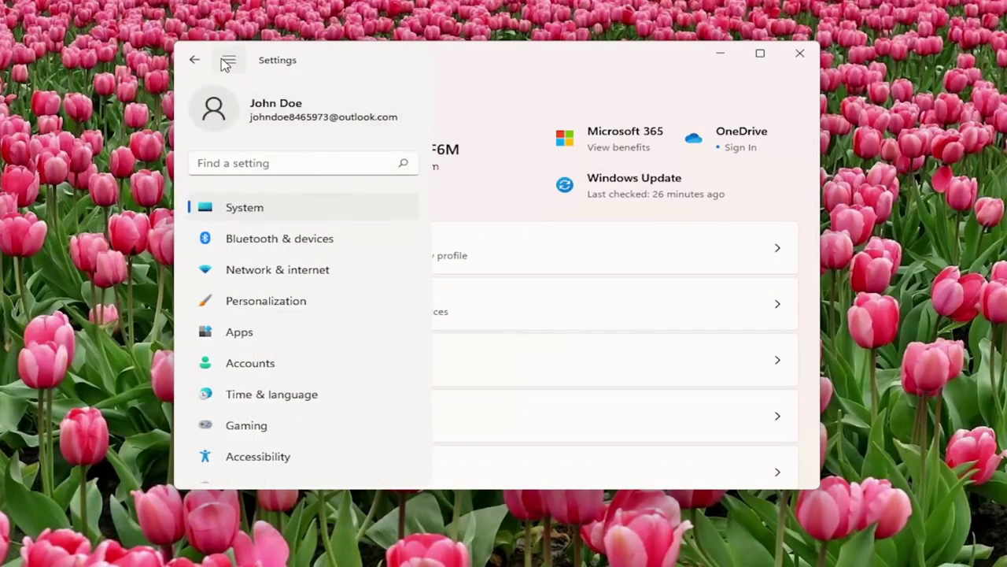
scroll(263, 370, down, 2)
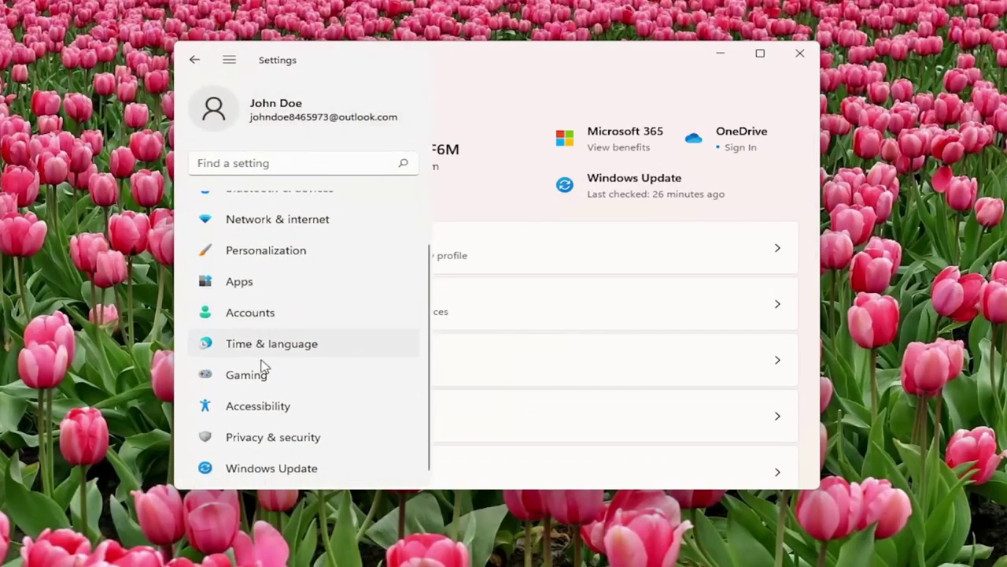
click(259, 469)
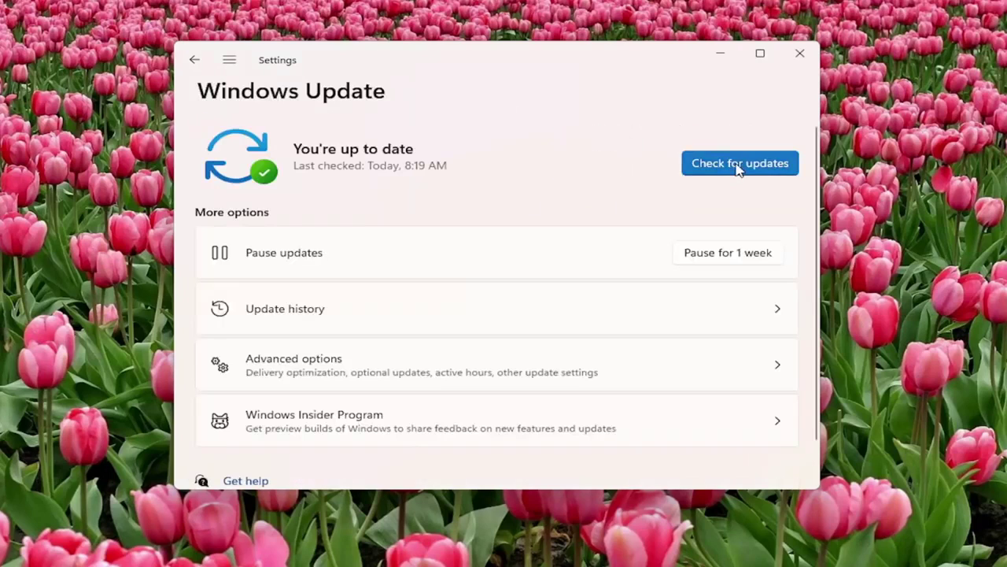
click(740, 165)
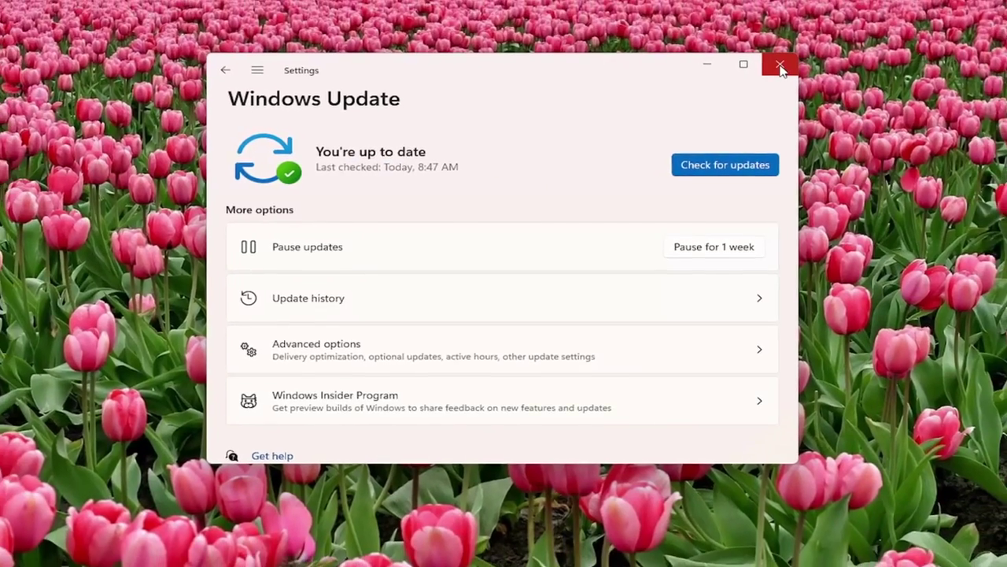
click(800, 53)
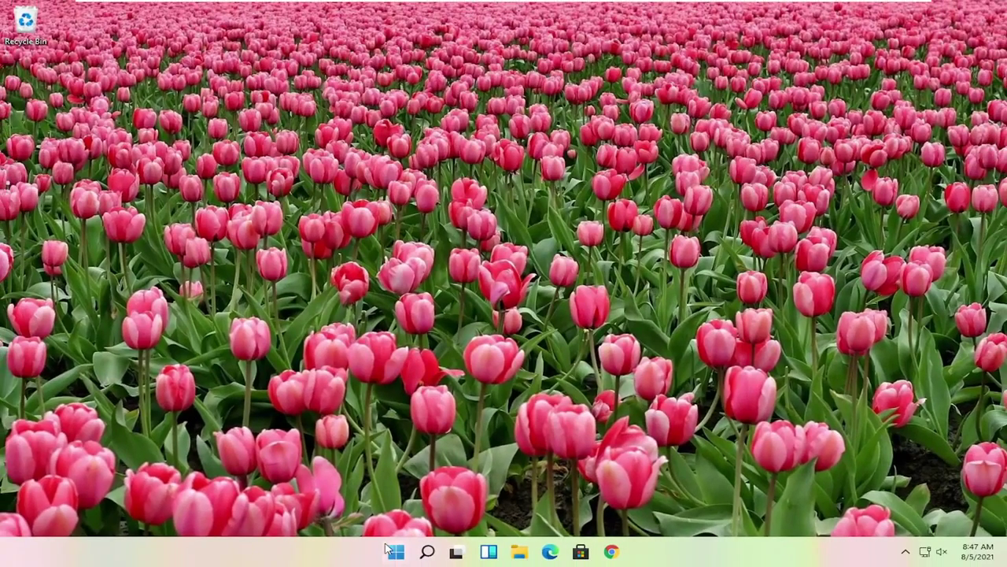
In Task Manager, create a new task 'cmd' with administrative privileges ticked.
right_click(396, 552)
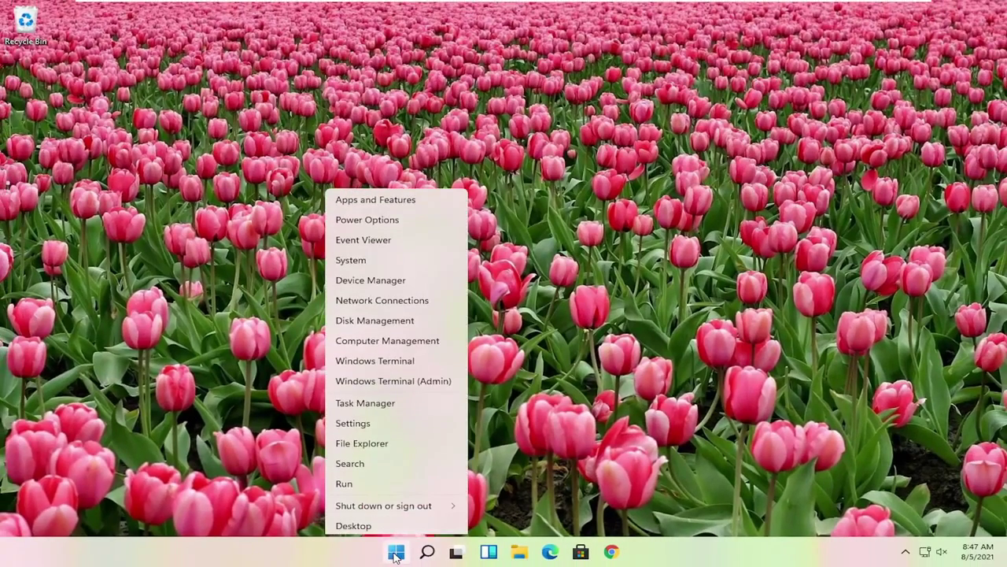
click(366, 400)
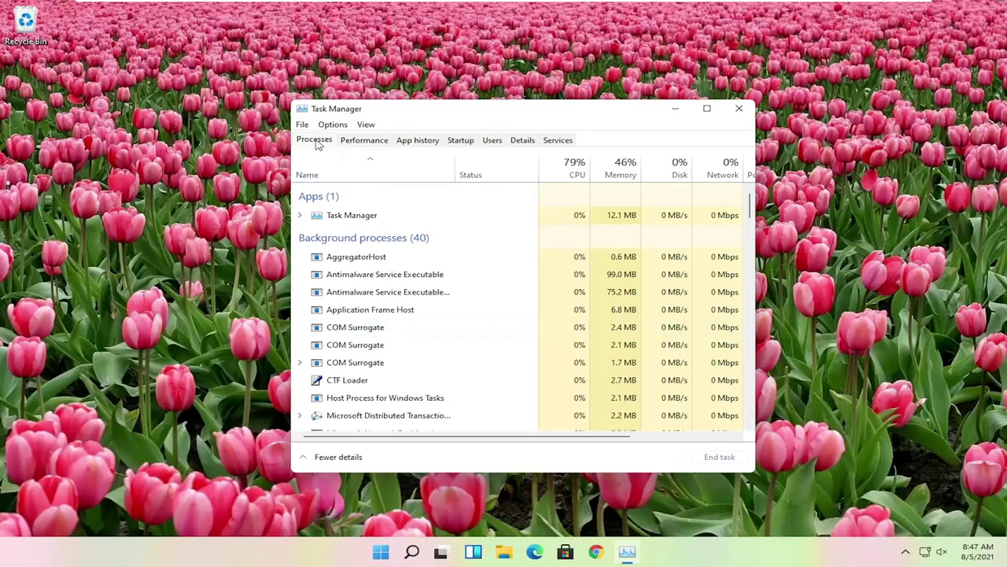
click(304, 125)
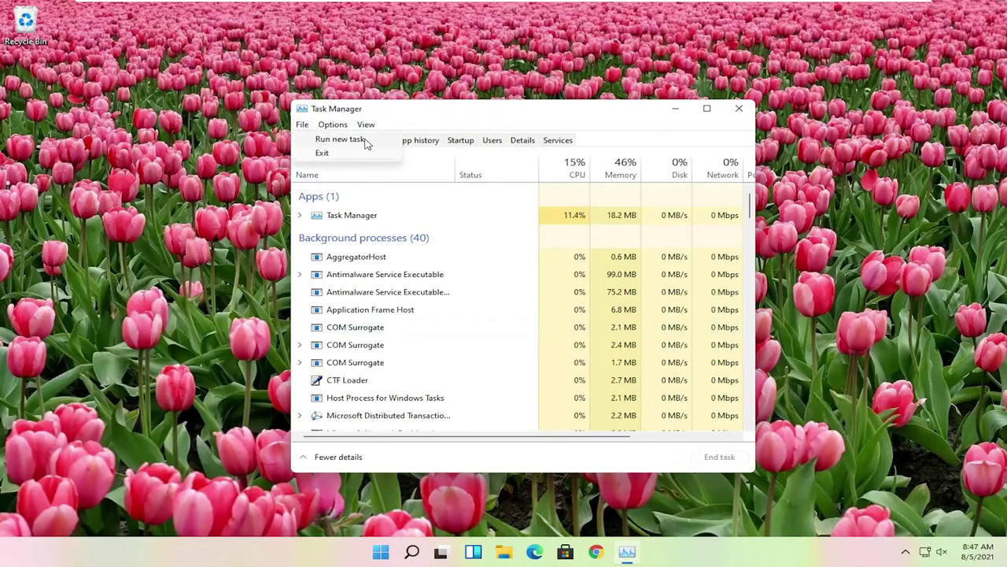
click(341, 140)
text(cmd)
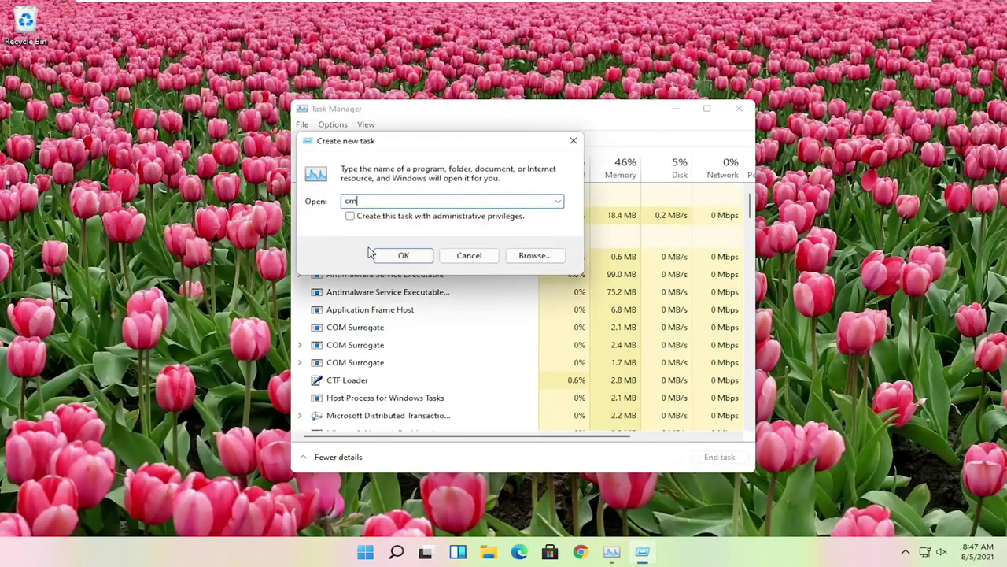
click(350, 216)
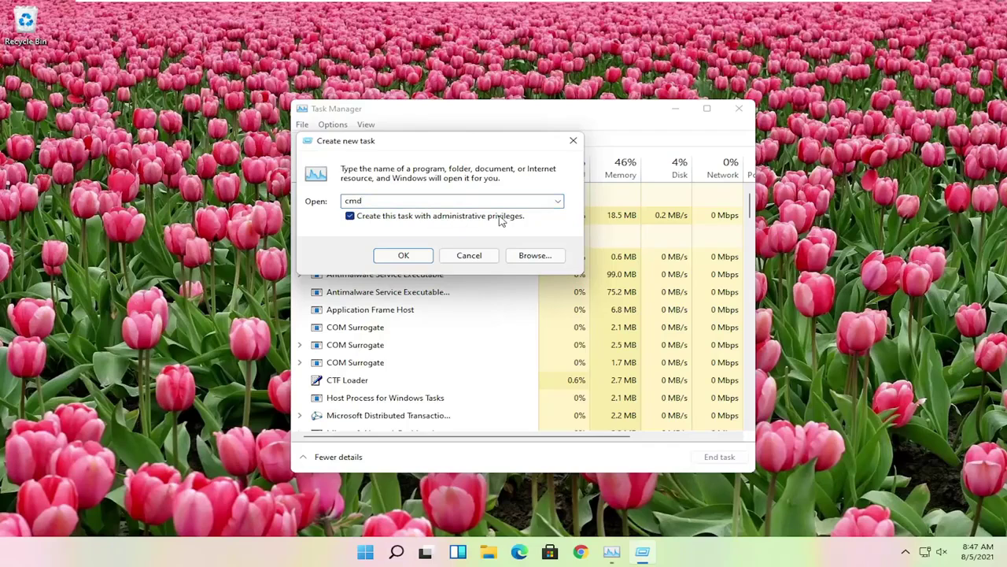
Launch the administrator Command Prompt and run 'sfc /scannow'.
click(404, 256)
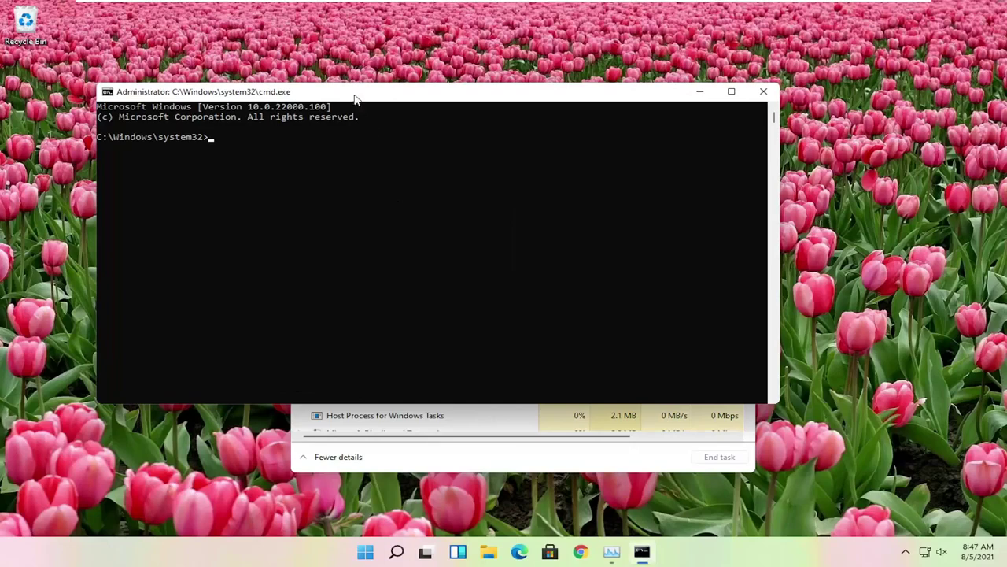
drag(372, 99, 440, 116)
text(sfc)
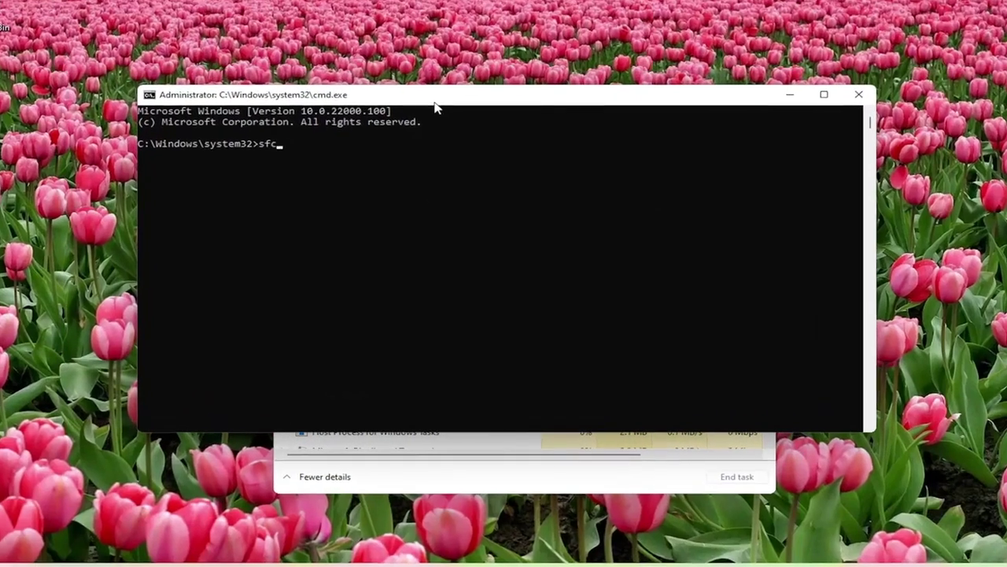
text( /s)
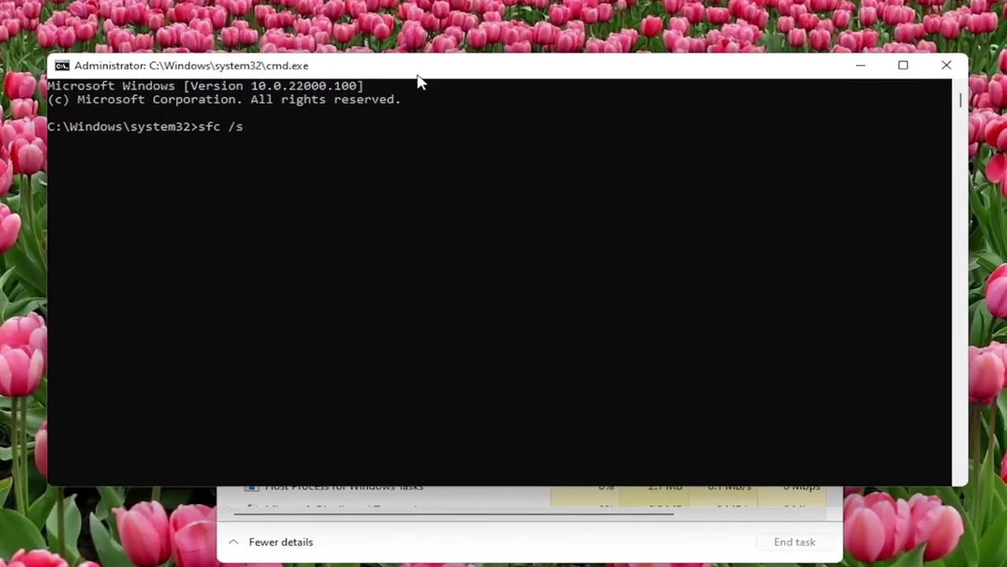
text(cannow)
drag(243, 65, 264, 70)
key(Return)
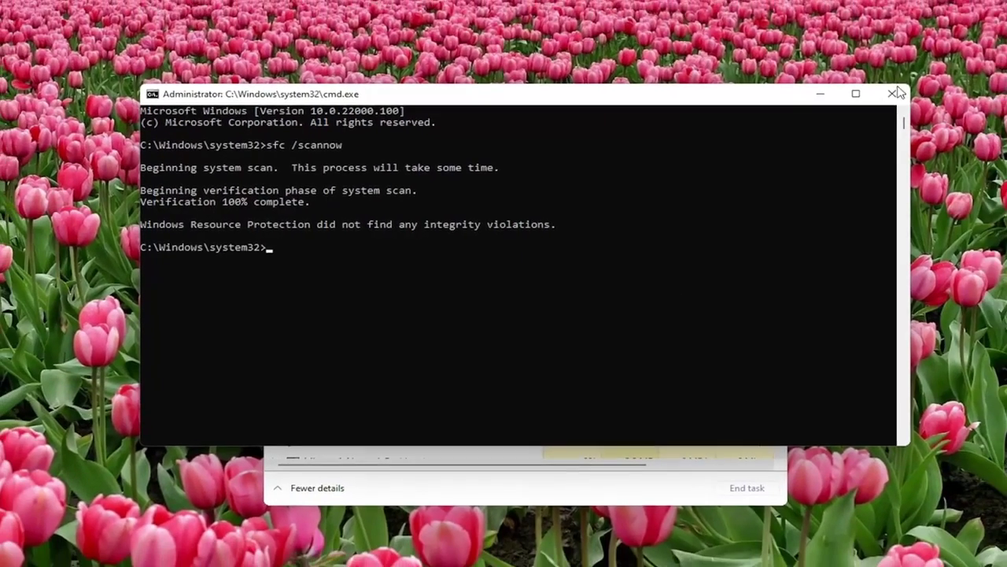
Minimize the finished Command Prompt window and close Task Manager.
click(882, 70)
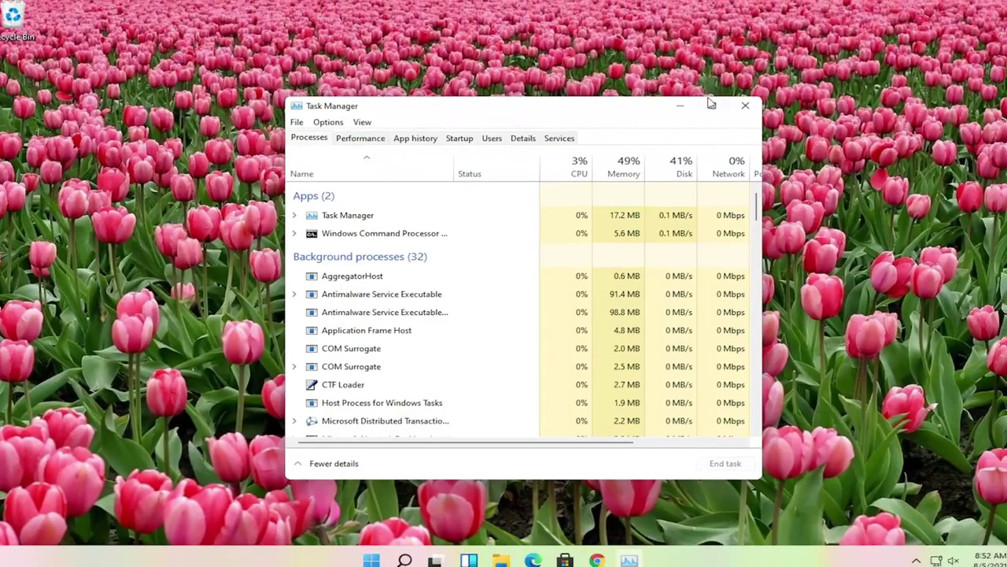
click(745, 104)
Right-click the Start button to show the quick-access system tools menu.
right_click(372, 559)
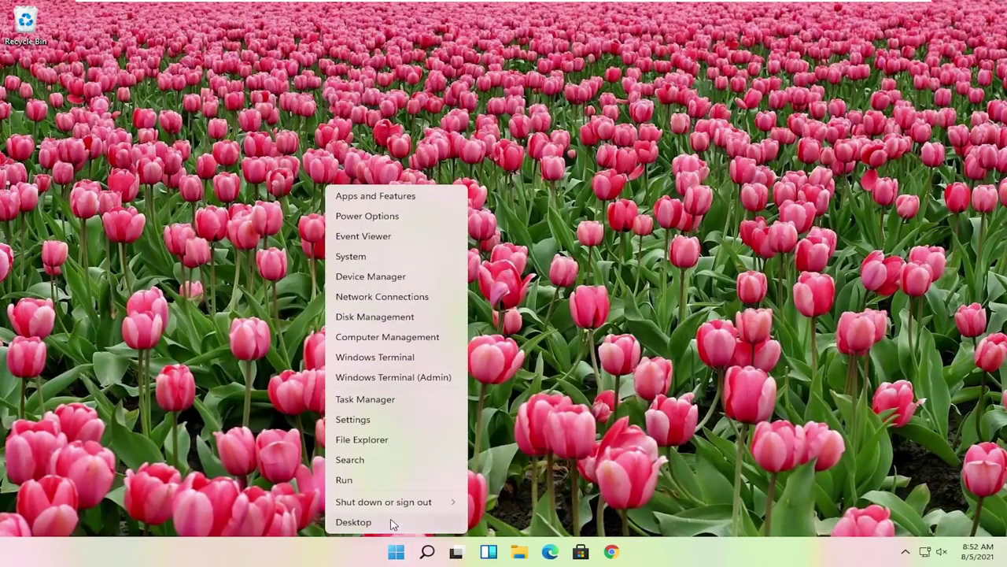